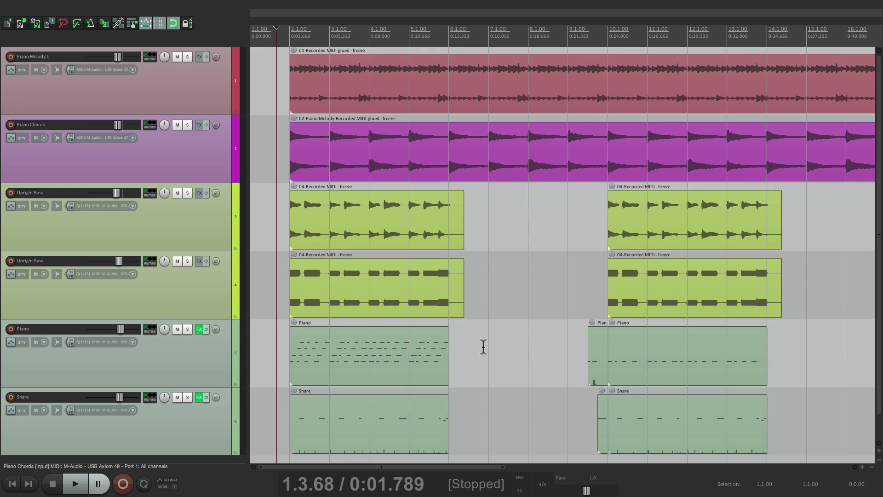
Step: Open Preferences at Editing Behavior > Mouse Modifiers, showing the Track left-click behaviours
{"action": "key", "text": "super+comma"}
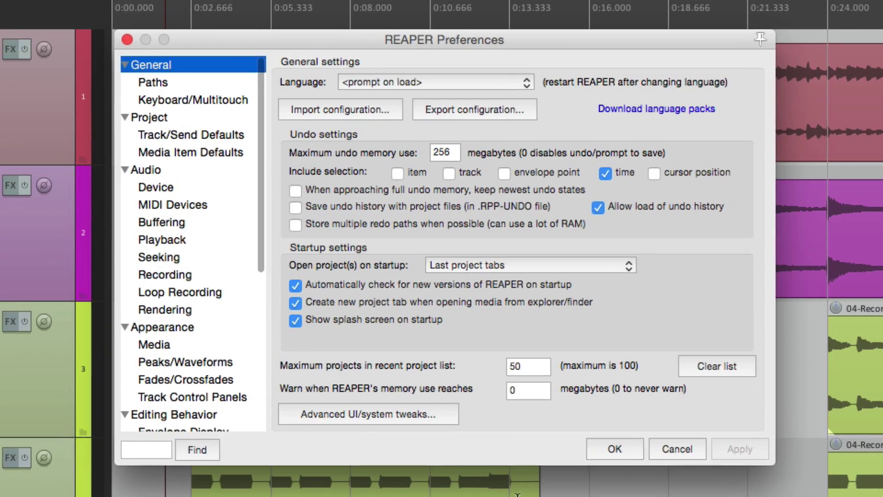
{"action": "scroll", "coordinate": [217, 269], "scroll_direction": "down", "scroll_amount": 8}
{"action": "scroll", "coordinate": [218, 273], "scroll_direction": "down", "scroll_amount": 3}
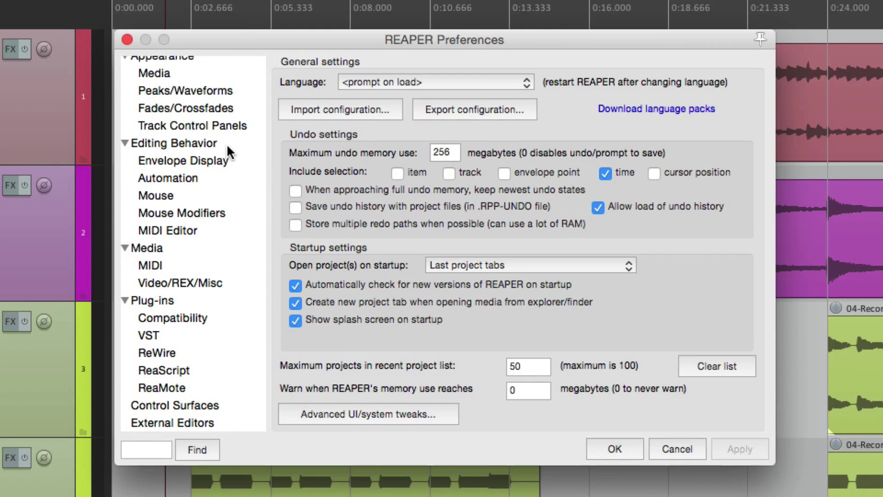
{"action": "left_click", "coordinate": [219, 215]}
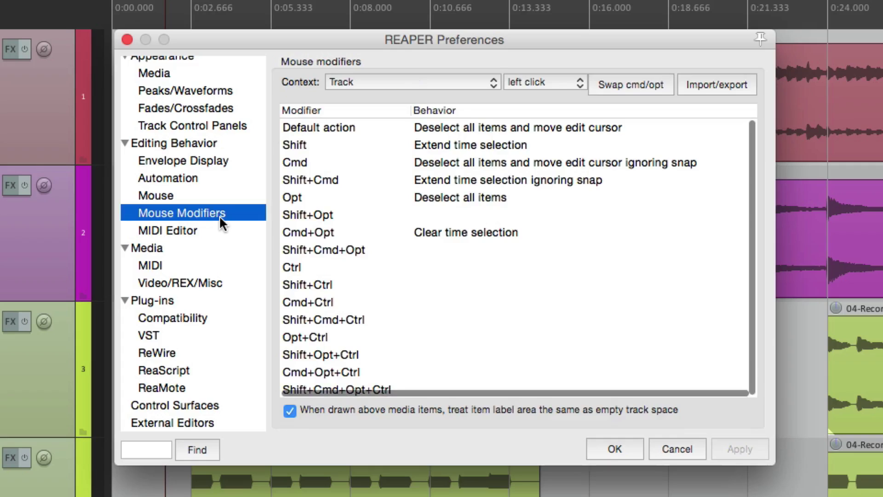
{"action": "left_click", "coordinate": [541, 88]}
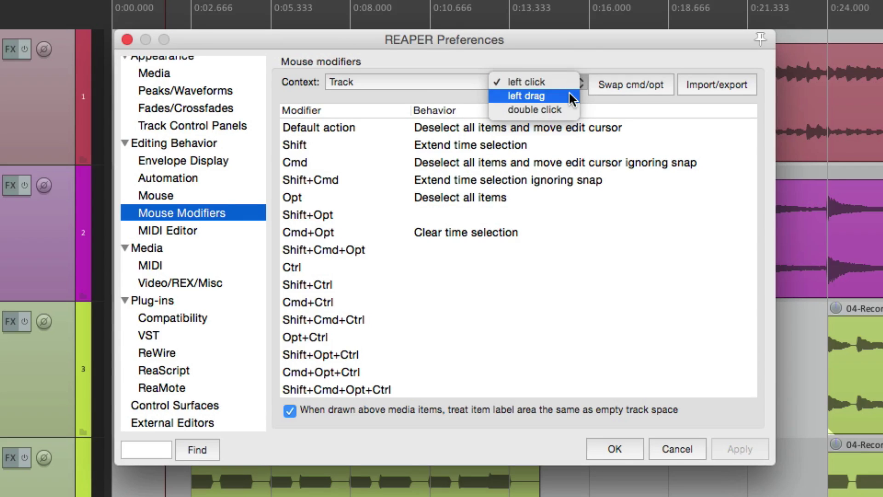
{"action": "left_click", "coordinate": [598, 105]}
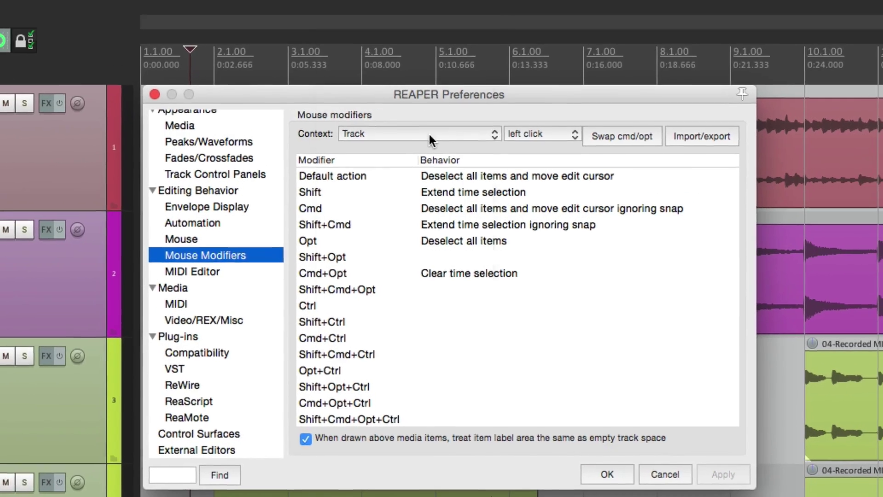
Step: Switch the mouse modifier context to Ruler marker/region lanes left drag
{"action": "left_click", "coordinate": [422, 82]}
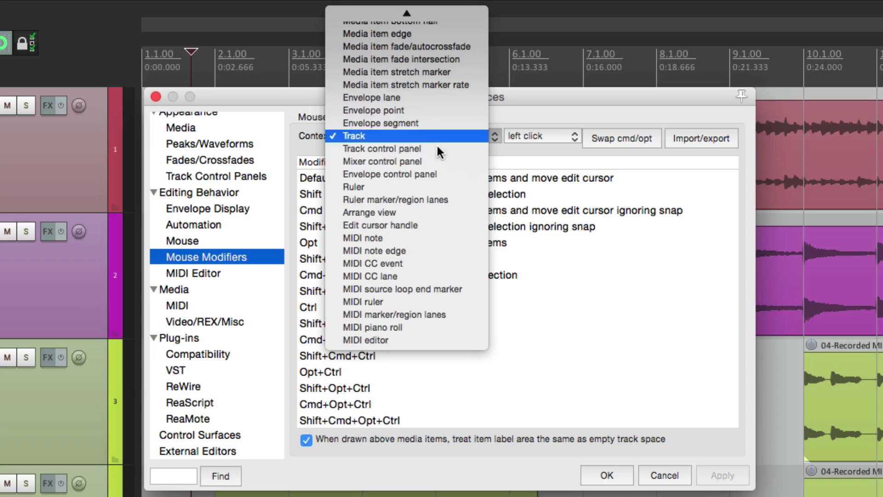
{"action": "left_click", "coordinate": [446, 202]}
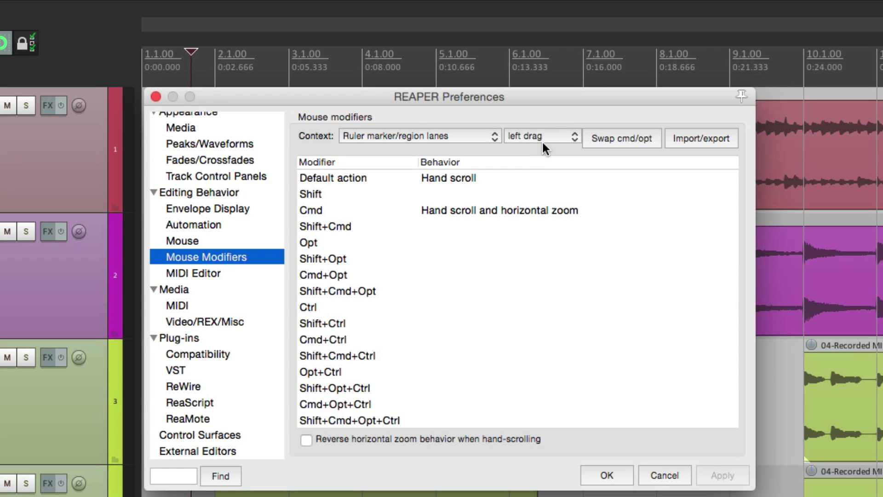
Step: Close Preferences and try hand-scrolling and wheel-zooming the timeline from the ruler lane
{"action": "key", "text": "Escape"}
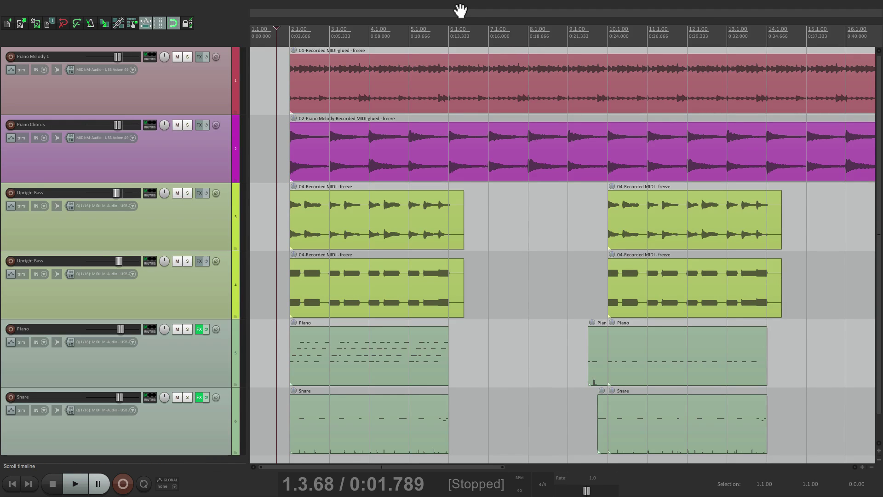
{"action": "left_click_drag", "start_coordinate": [460, 10], "coordinate": [513, 12]}
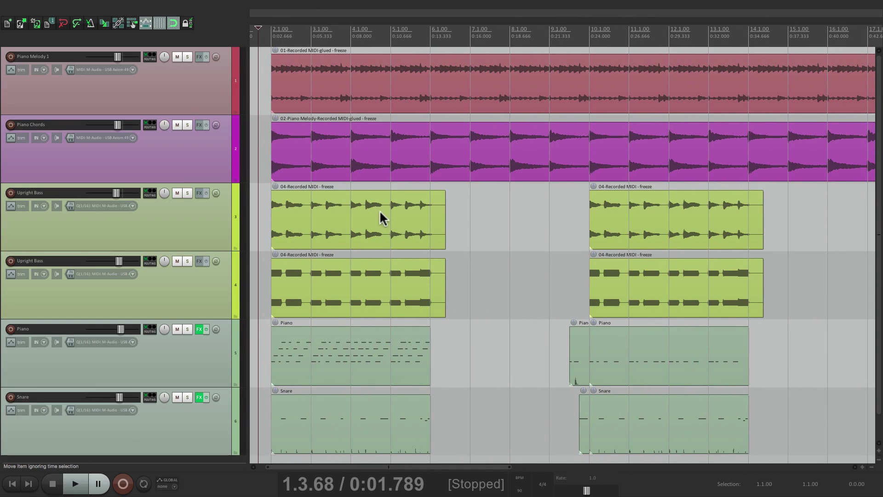
{"action": "scroll", "coordinate": [380, 210], "scroll_direction": "up", "scroll_amount": 10}
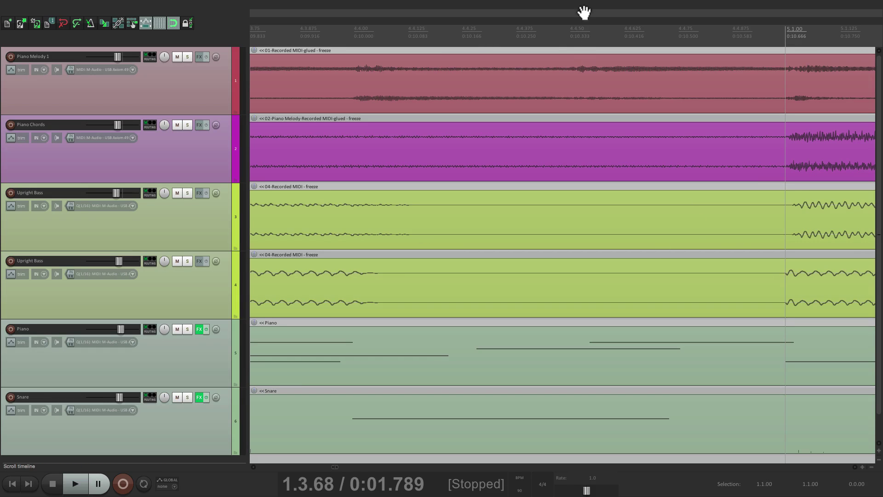
{"action": "left_click_drag", "start_coordinate": [583, 9], "coordinate": [506, 21]}
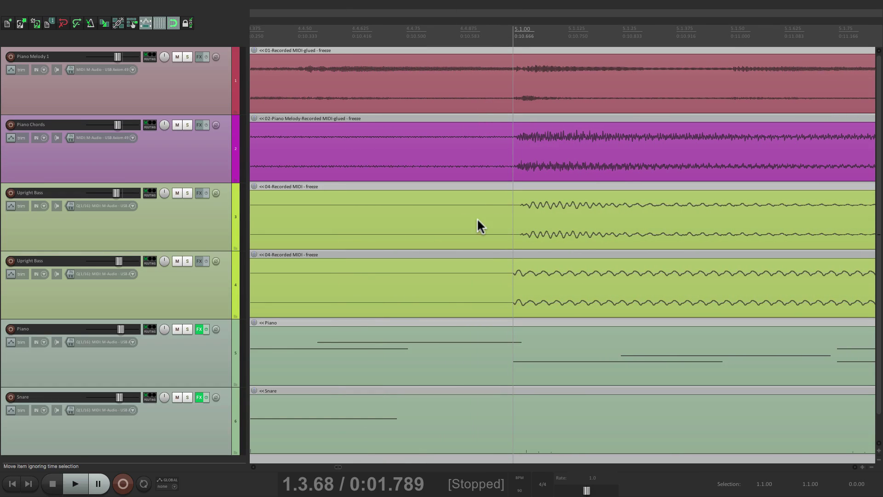
{"action": "scroll", "coordinate": [476, 217], "scroll_direction": "down", "scroll_amount": 8}
{"action": "scroll", "coordinate": [476, 217], "scroll_direction": "down", "scroll_amount": 4}
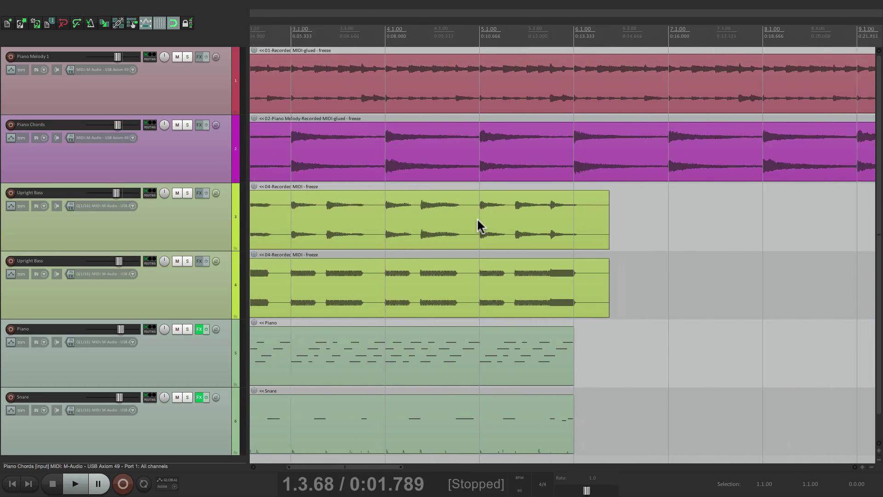
Step: Change the ruler marker/region lane left-drag default action to Horizontal zoom only
{"action": "key", "text": "super+comma"}
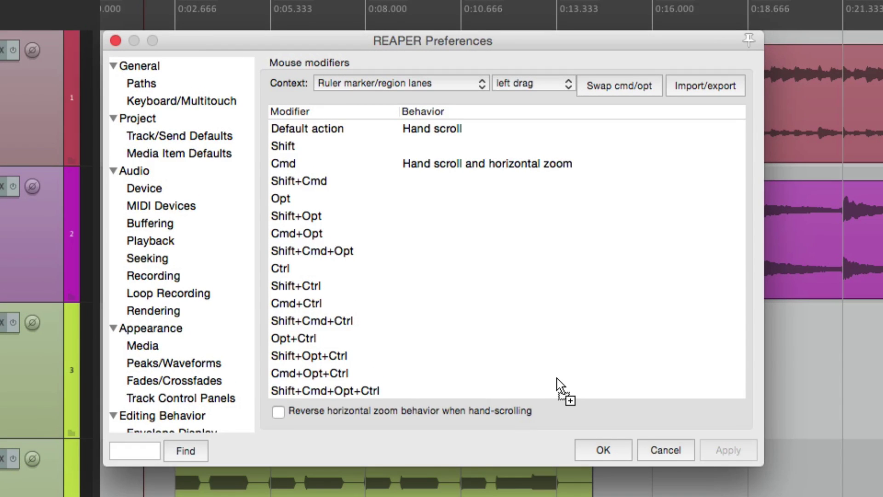
{"action": "left_click", "coordinate": [435, 127]}
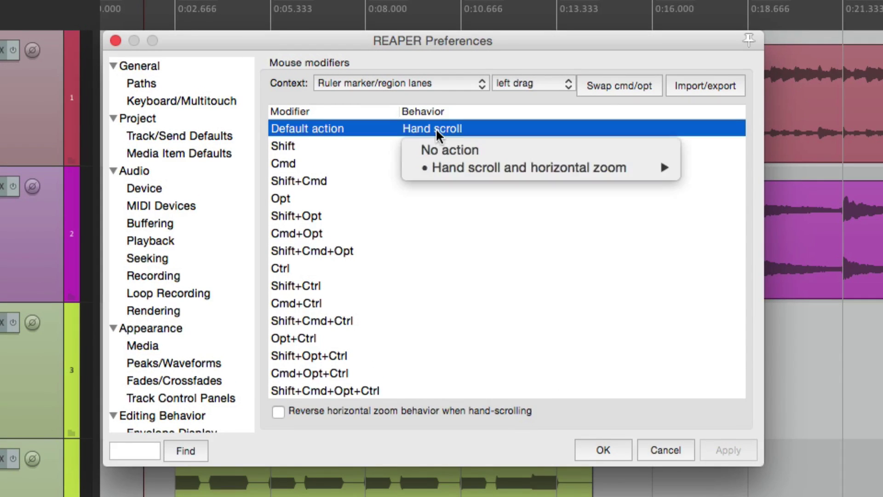
{"action": "mouse_move", "coordinate": [424, 165]}
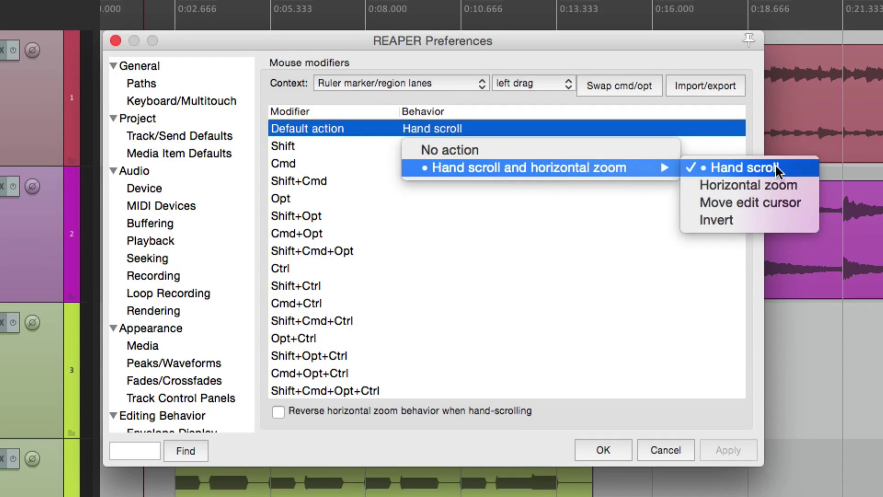
{"action": "left_click", "coordinate": [800, 188]}
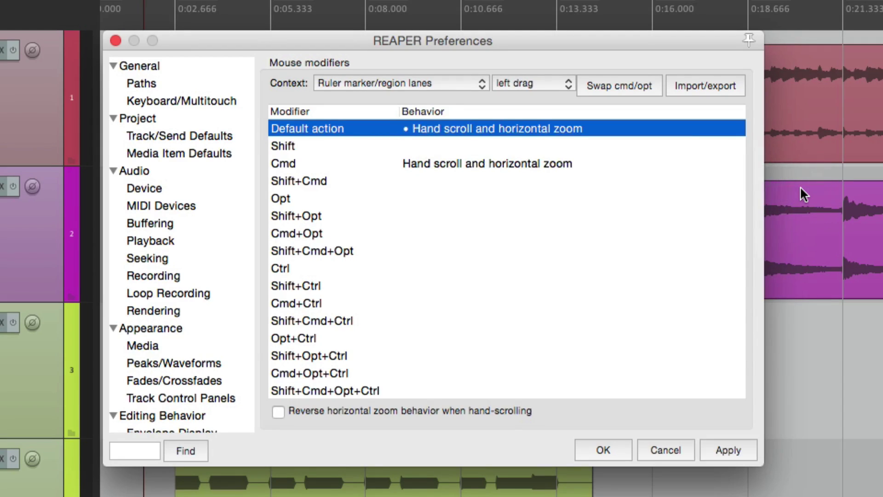
{"action": "double_click", "coordinate": [544, 127]}
{"action": "mouse_move", "coordinate": [546, 167]}
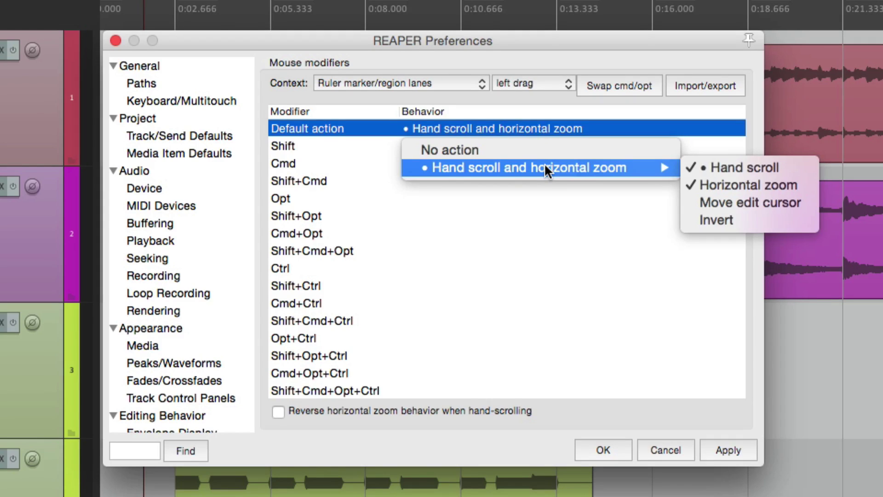
{"action": "left_click", "coordinate": [749, 165]}
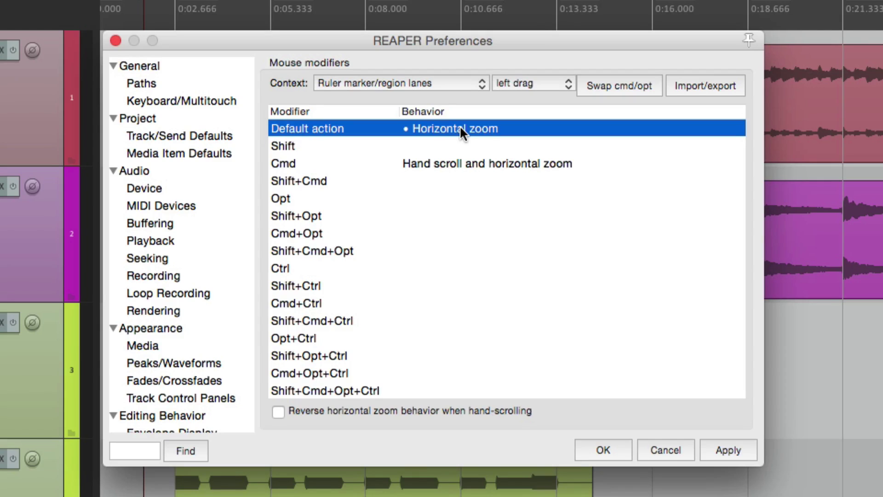
Step: Close Preferences and drag in the ruler marker/region lane to test horizontal zoom
{"action": "key", "text": "Return"}
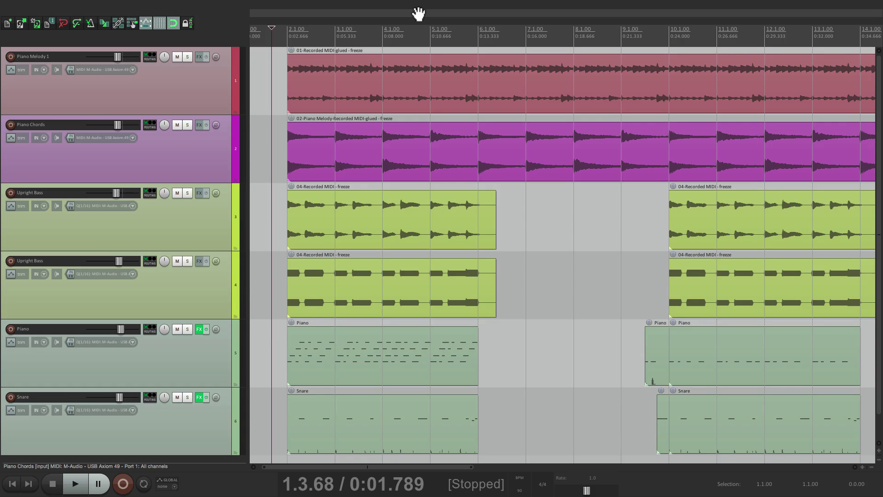
{"action": "left_click_drag", "start_coordinate": [417, 13], "coordinate": [439, 11]}
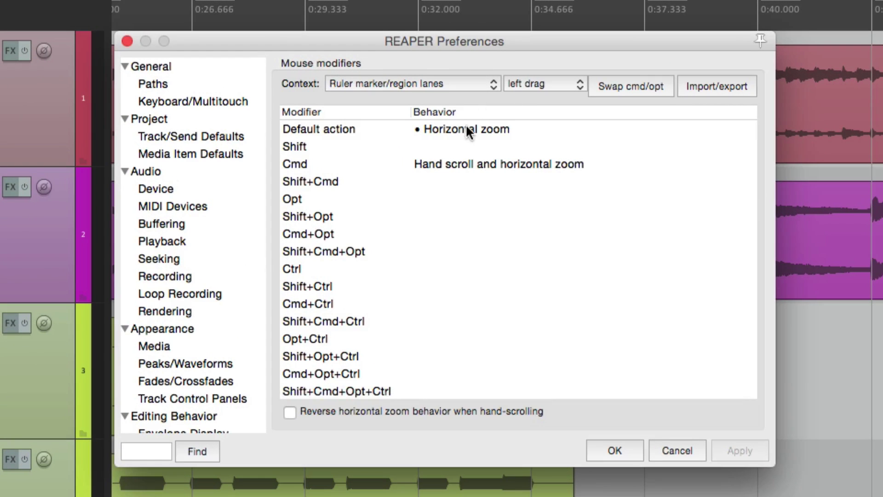
Step: Restore the ruler lane left-drag default to Hand scroll and horizontal zoom, then close Preferences
{"action": "left_click", "coordinate": [427, 96]}
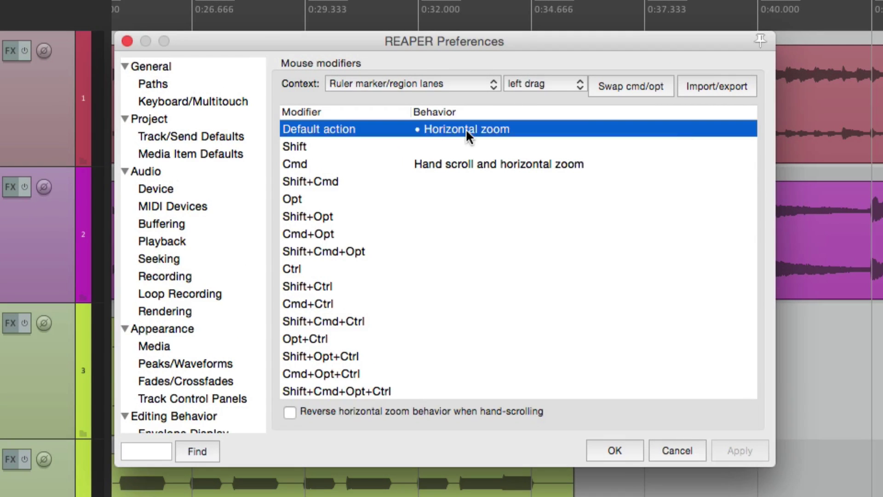
{"action": "left_click", "coordinate": [465, 128]}
{"action": "mouse_move", "coordinate": [476, 167]}
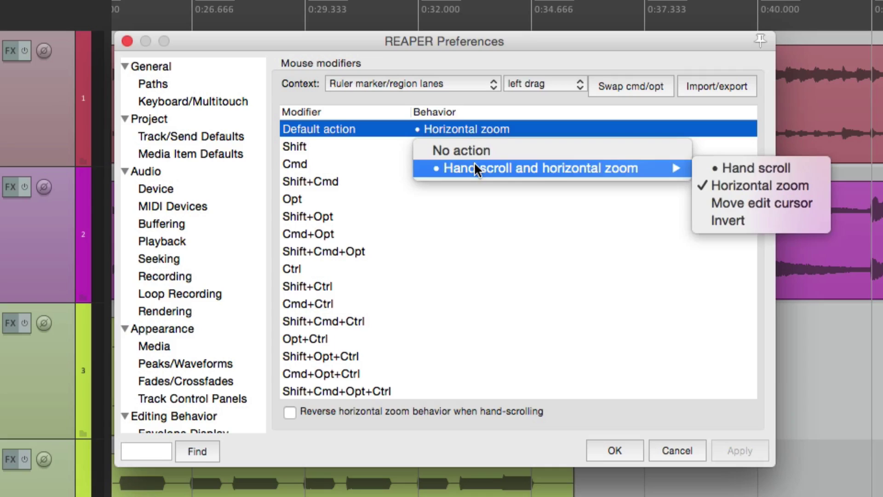
{"action": "left_click", "coordinate": [724, 168]}
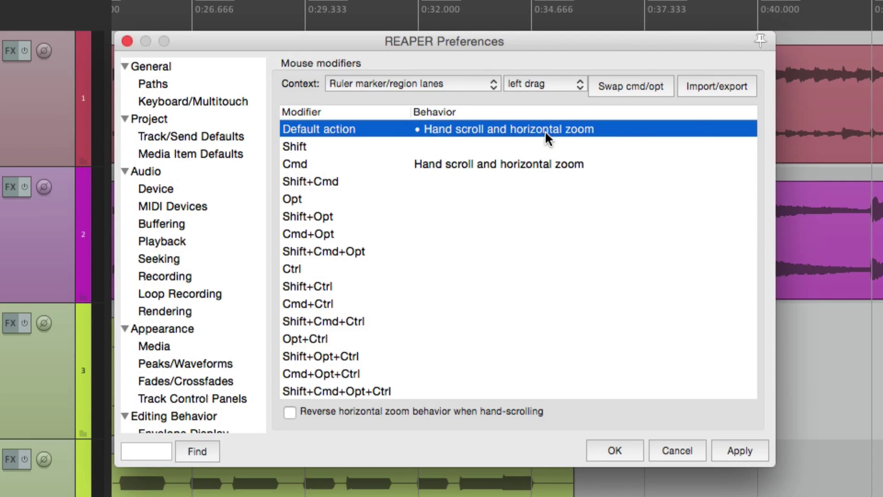
{"action": "key", "text": "Return"}
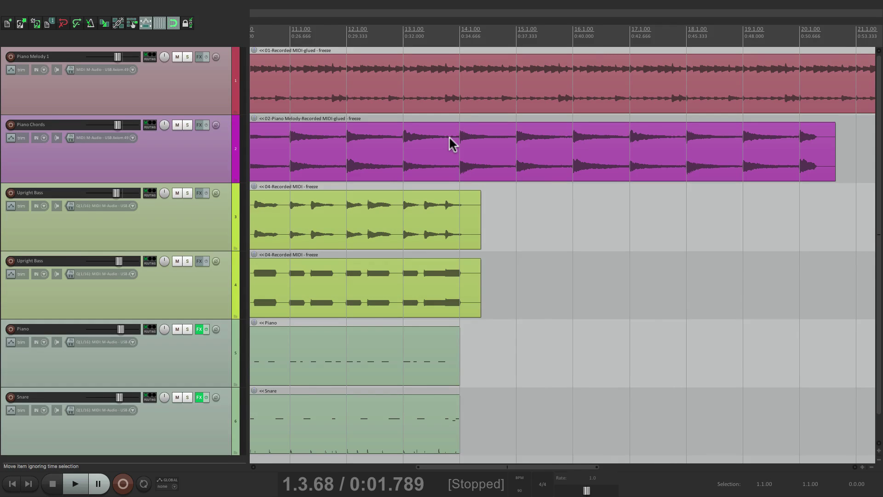
Step: Drag along the ruler to pan and zoom the timeline to around bars 9–12
{"action": "scroll", "coordinate": [448, 136], "scroll_direction": "down", "scroll_amount": 5}
{"action": "left_click_drag", "start_coordinate": [405, 4], "coordinate": [654, 4]}
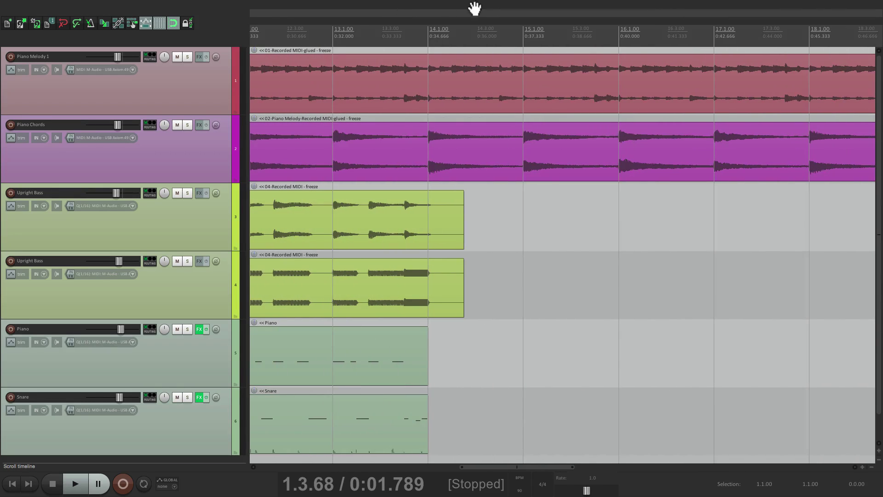
{"action": "left_click_drag", "start_coordinate": [473, 6], "coordinate": [851, 25]}
{"action": "mouse_move", "coordinate": [532, 12]}
{"action": "left_mouse_down"}
{"action": "mouse_move", "coordinate": [364, 12]}
{"action": "mouse_move", "coordinate": [523, 17]}
{"action": "left_mouse_up"}
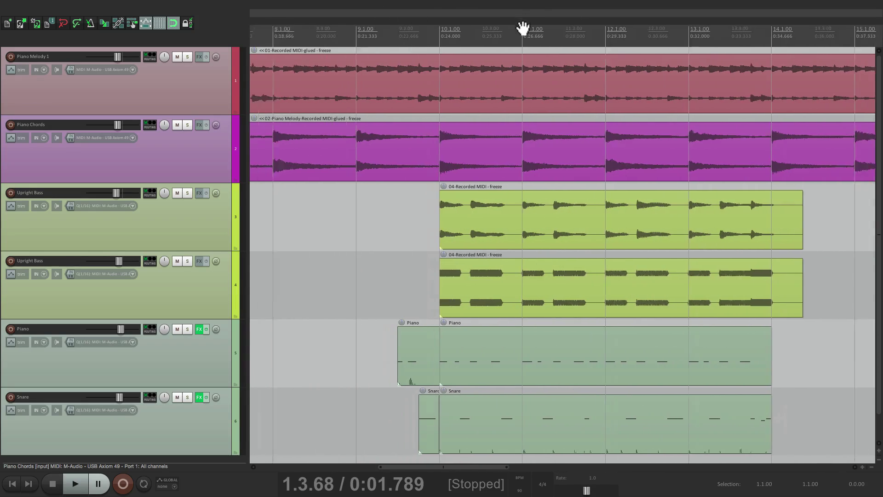
{"action": "left_click_drag", "start_coordinate": [523, 28], "coordinate": [567, 20]}
Step: Add Move edit cursor to the ruler lane left-drag default action, then close Preferences
{"action": "key", "text": "super+comma"}
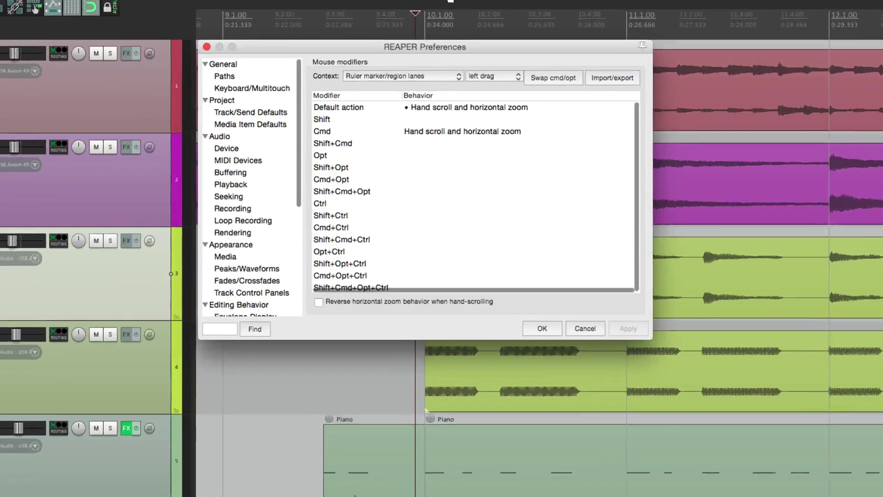
{"action": "left_click", "coordinate": [450, 107]}
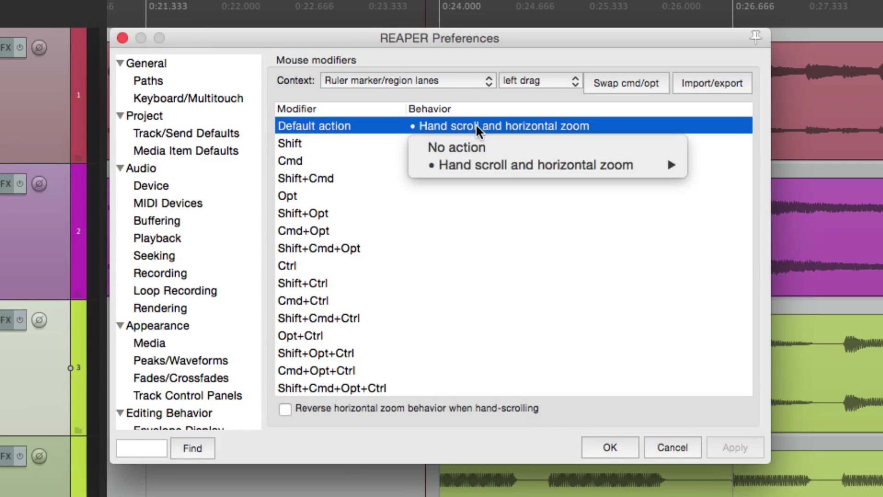
{"action": "mouse_move", "coordinate": [475, 164]}
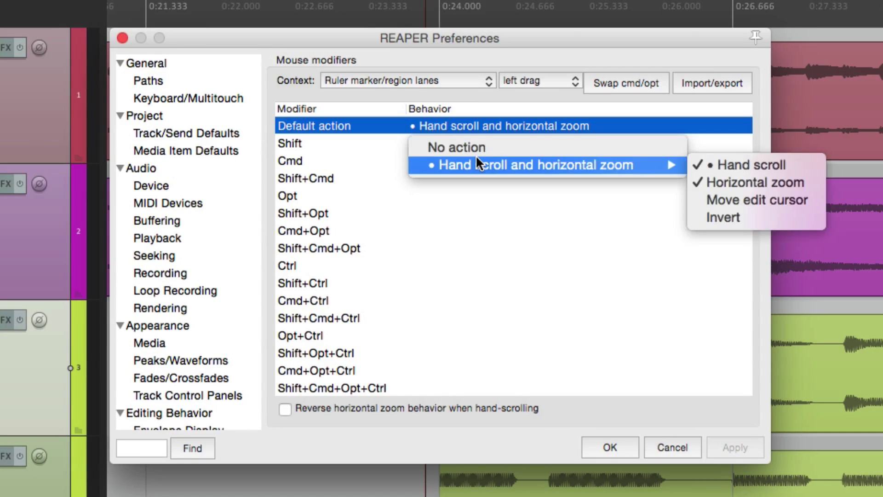
{"action": "left_click", "coordinate": [767, 203]}
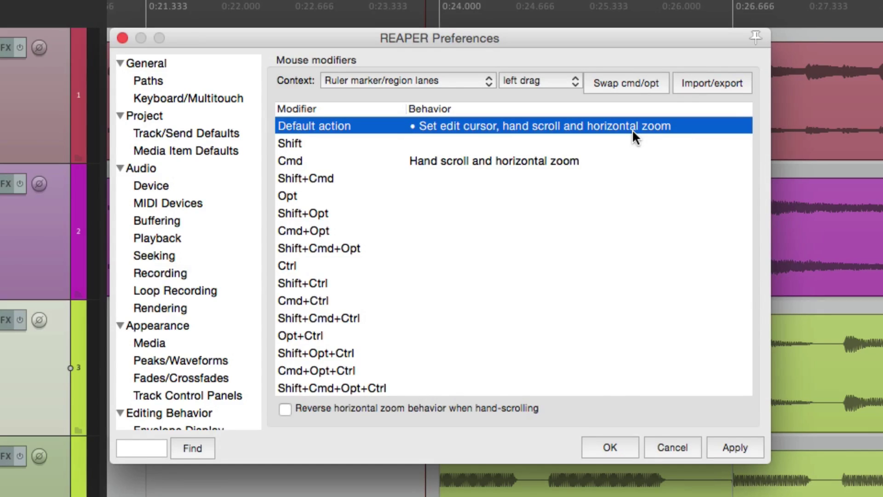
{"action": "key", "text": "Return"}
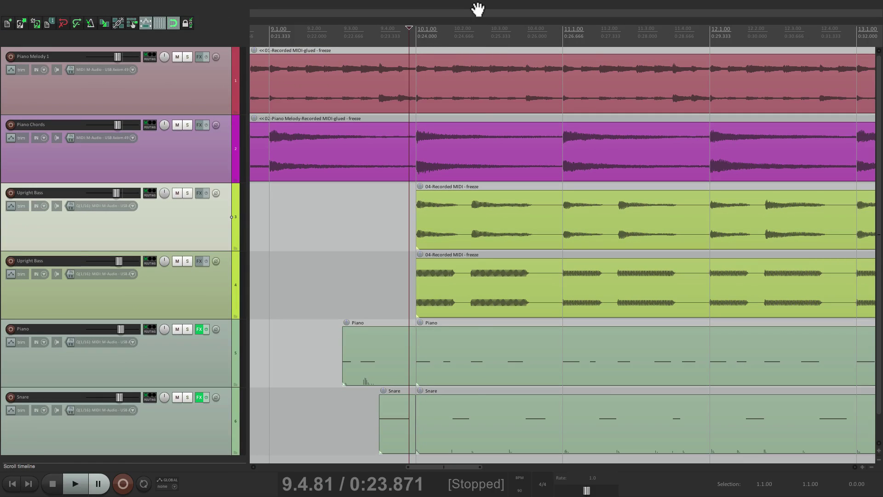
Step: Click and drag in the ruler to place the edit cursor near bar 10 while scrolling and zooming
{"action": "left_click", "coordinate": [478, 8]}
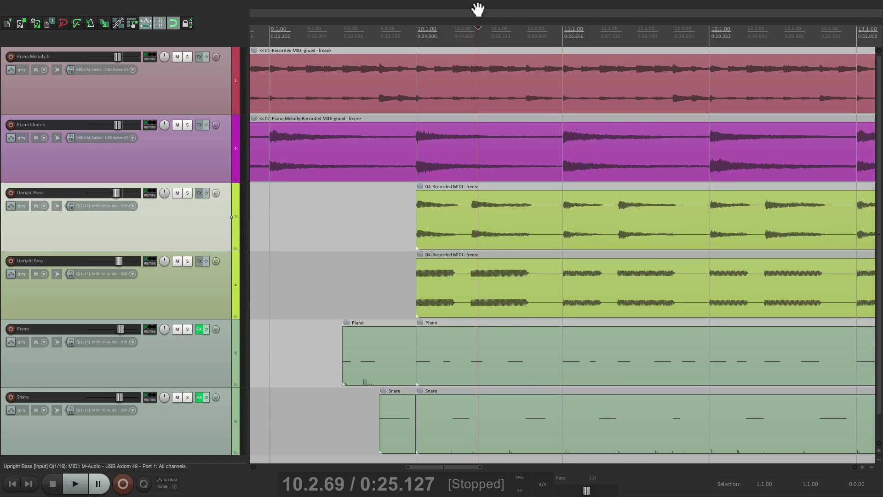
{"action": "scroll", "coordinate": [478, 9], "scroll_direction": "up", "scroll_amount": 5}
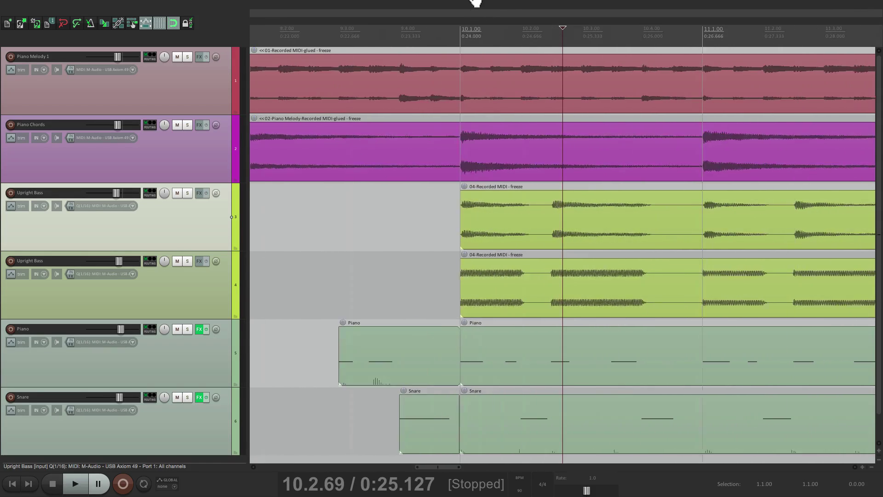
{"action": "left_click_drag", "start_coordinate": [476, 2], "coordinate": [395, 12]}
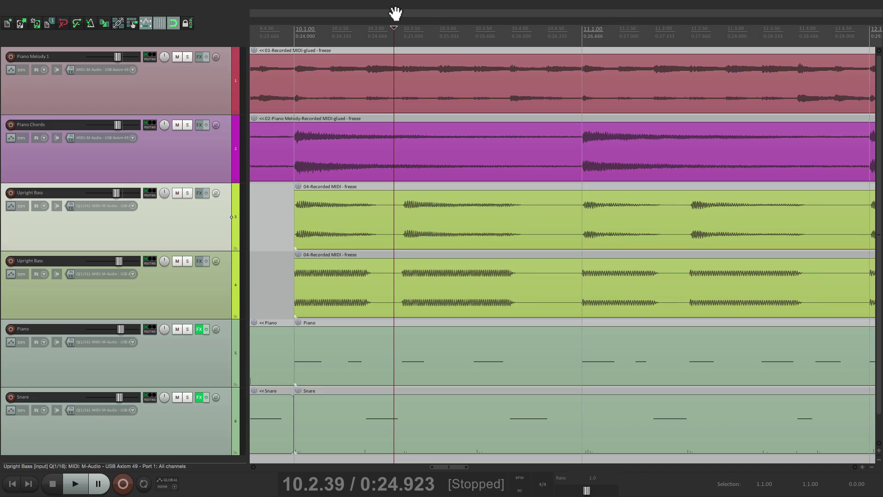
{"action": "left_click_drag", "start_coordinate": [506, 18], "coordinate": [501, 43]}
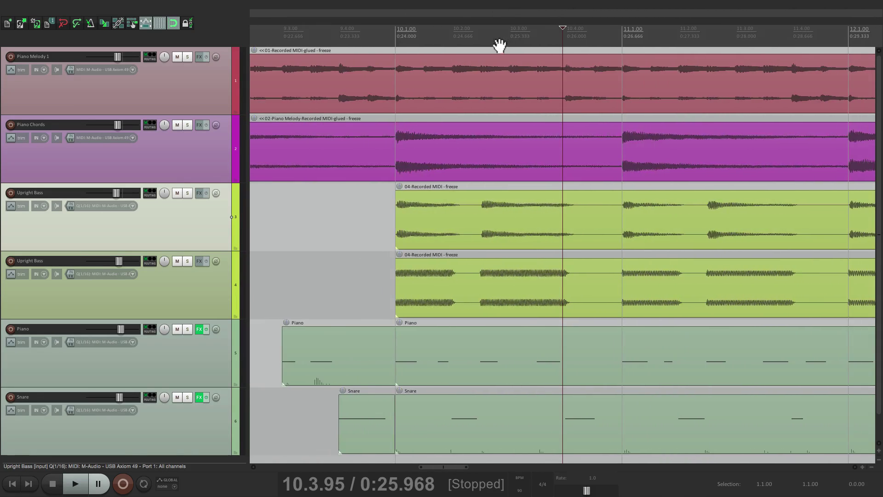
{"action": "left_click", "coordinate": [404, 11]}
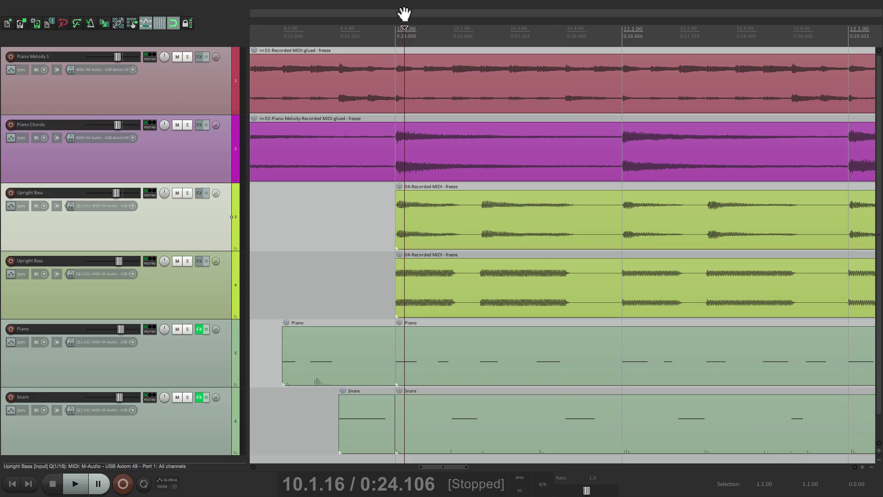
{"action": "left_click_drag", "start_coordinate": [405, 14], "coordinate": [479, 72]}
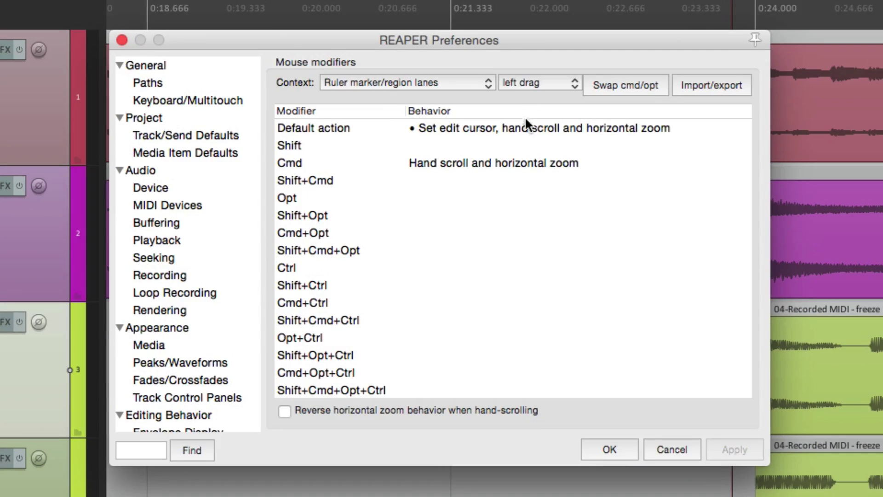
Step: Set the ruler lane left-drag default action to Hand scroll only, dropping horizontal zoom
{"action": "left_click", "coordinate": [505, 113]}
{"action": "left_click", "coordinate": [525, 122]}
{"action": "mouse_move", "coordinate": [520, 170]}
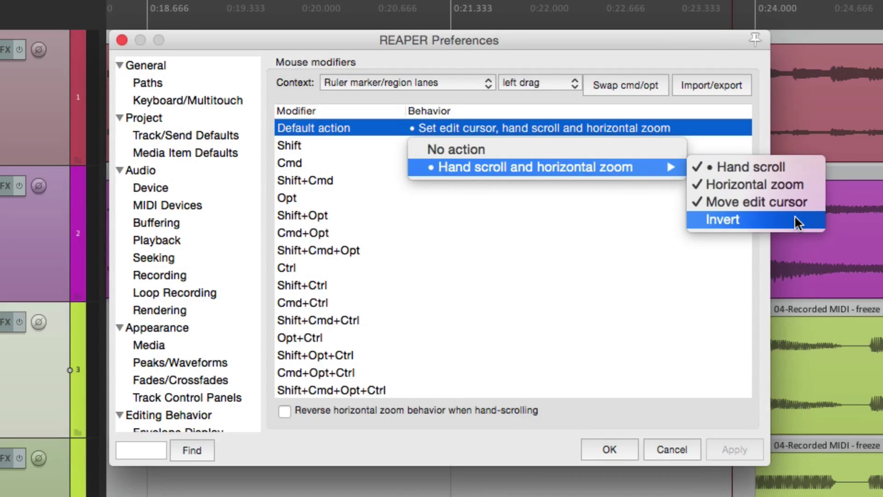
{"action": "left_click", "coordinate": [606, 250]}
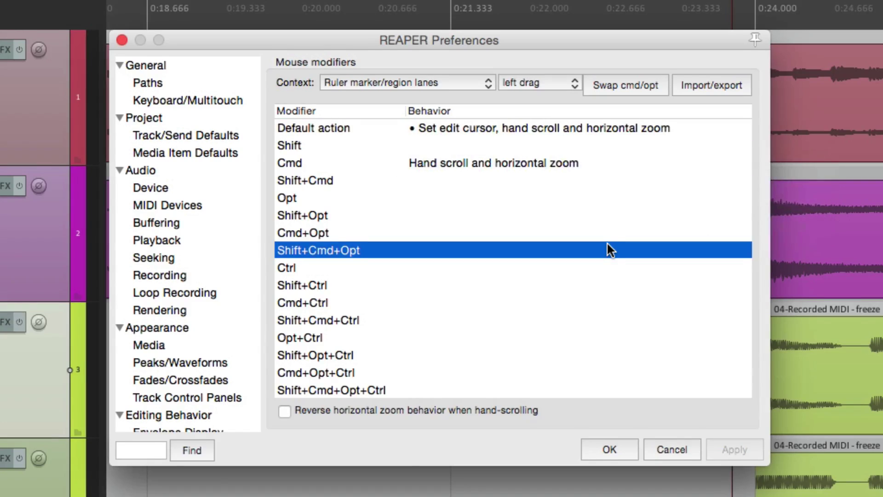
{"action": "left_click", "coordinate": [558, 174]}
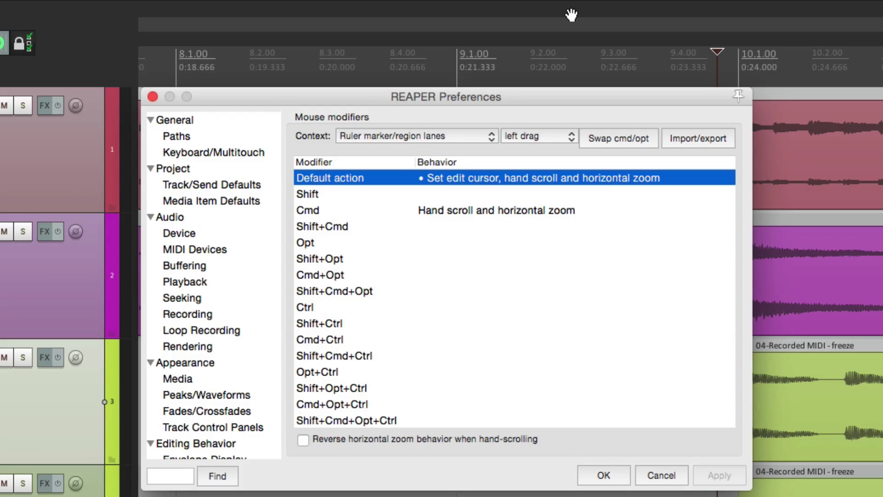
{"action": "left_click", "coordinate": [496, 176]}
{"action": "mouse_move", "coordinate": [653, 213]}
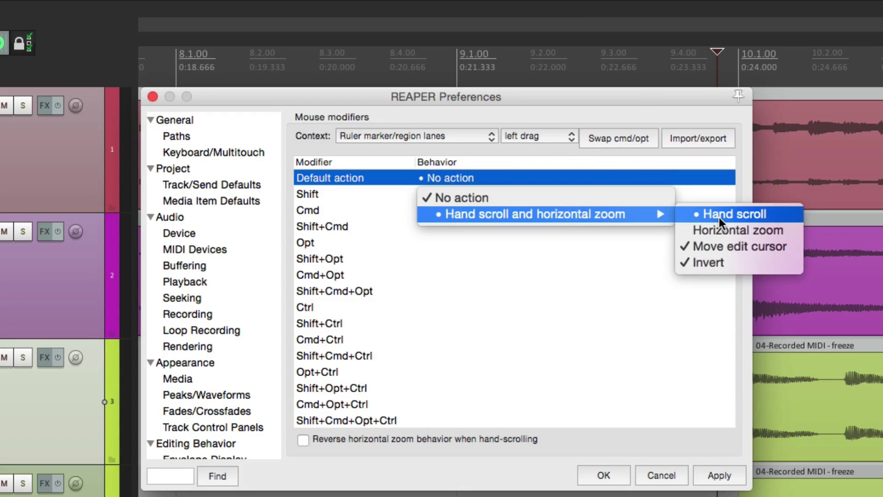
{"action": "left_click", "coordinate": [719, 217]}
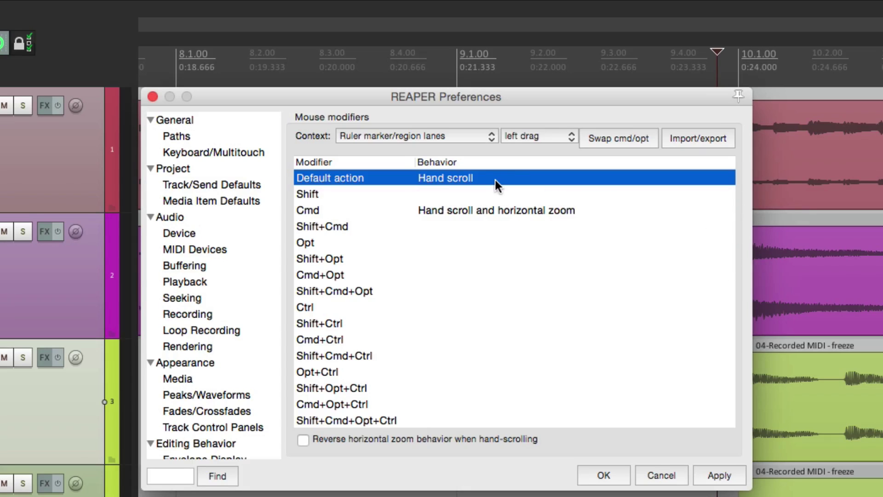
Step: Switch to the Ruler context, set Ctrl left-drag to Hand scroll, and close Preferences
{"action": "left_click", "coordinate": [451, 133]}
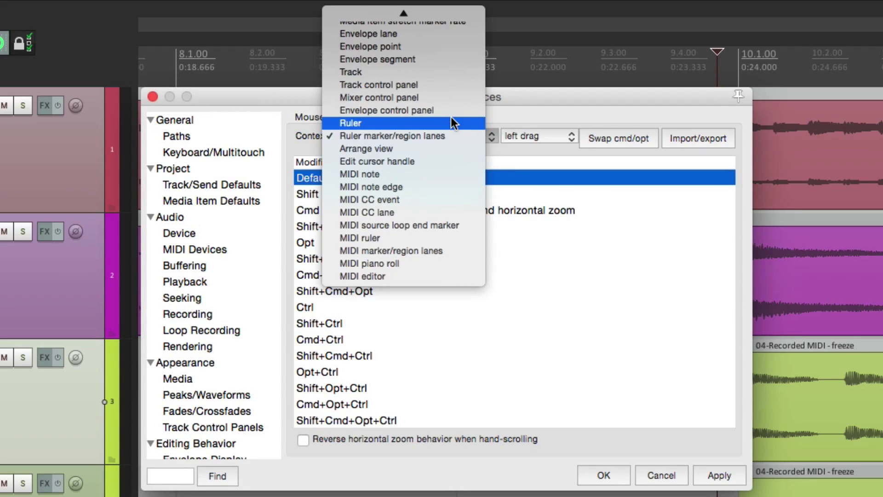
{"action": "left_click", "coordinate": [451, 120]}
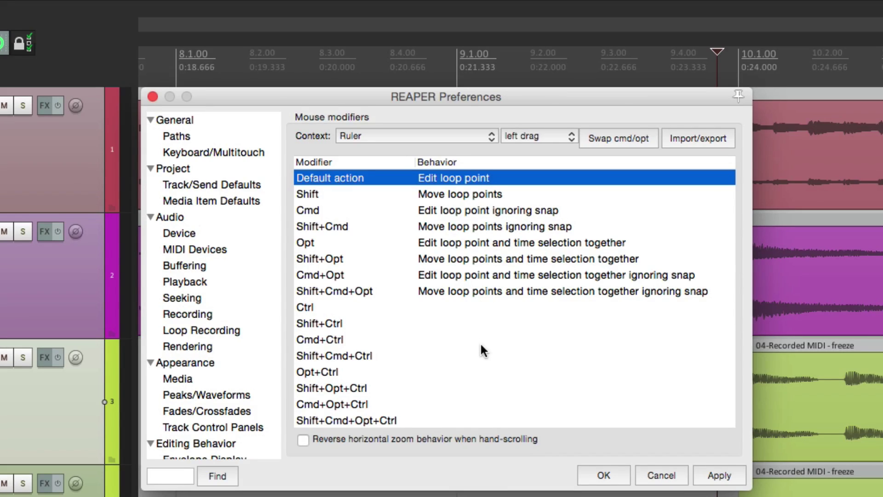
{"action": "left_click", "coordinate": [446, 308]}
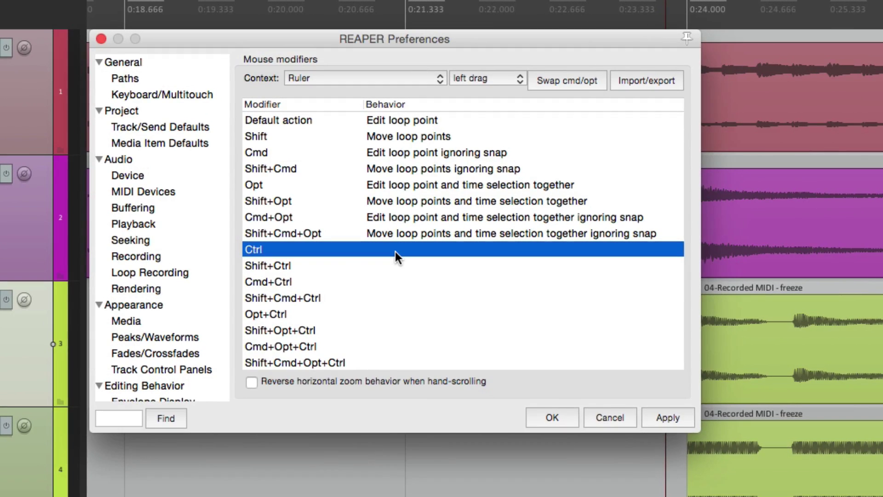
{"action": "double_click", "coordinate": [395, 251]}
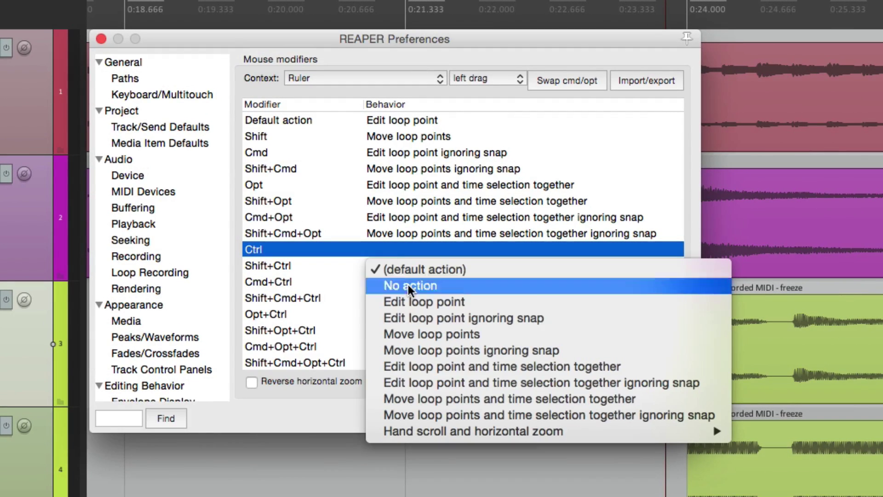
{"action": "mouse_move", "coordinate": [385, 430]}
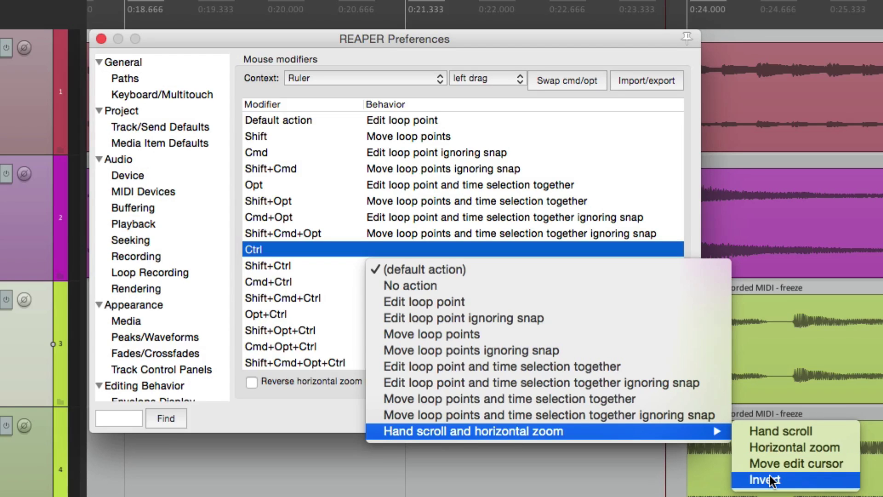
{"action": "left_click", "coordinate": [788, 431]}
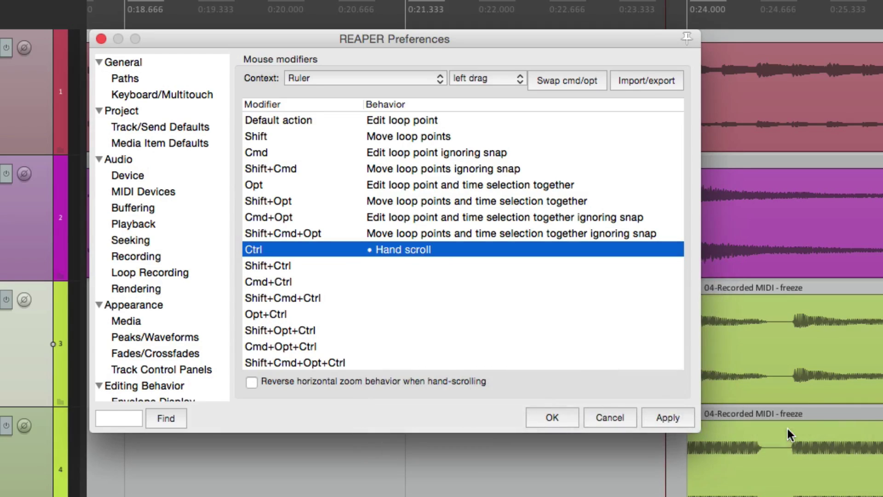
{"action": "key", "text": "Return"}
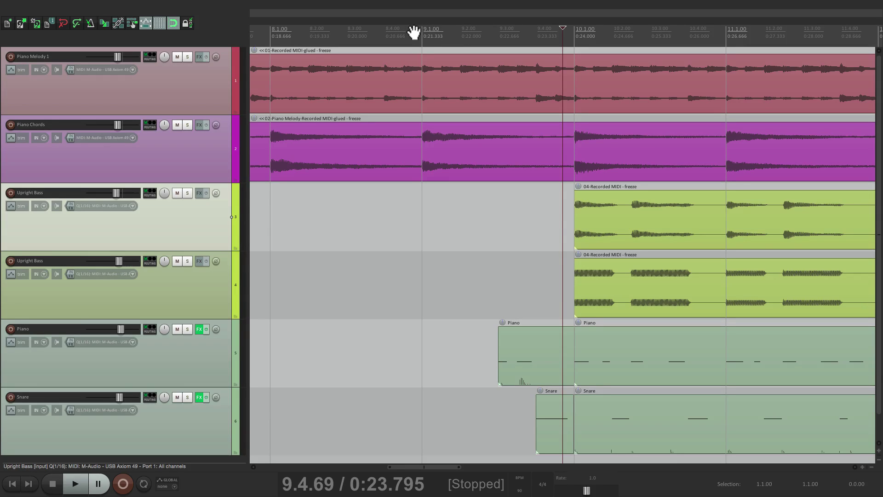
Step: Ctrl-drag along the ruler to test hand scrolling, then bring back the mouse-modifier preferences
{"action": "left_click_drag", "start_coordinate": [419, 30], "coordinate": [422, 8]}
{"action": "left_click_drag", "start_coordinate": [473, 35], "coordinate": [490, 42]}
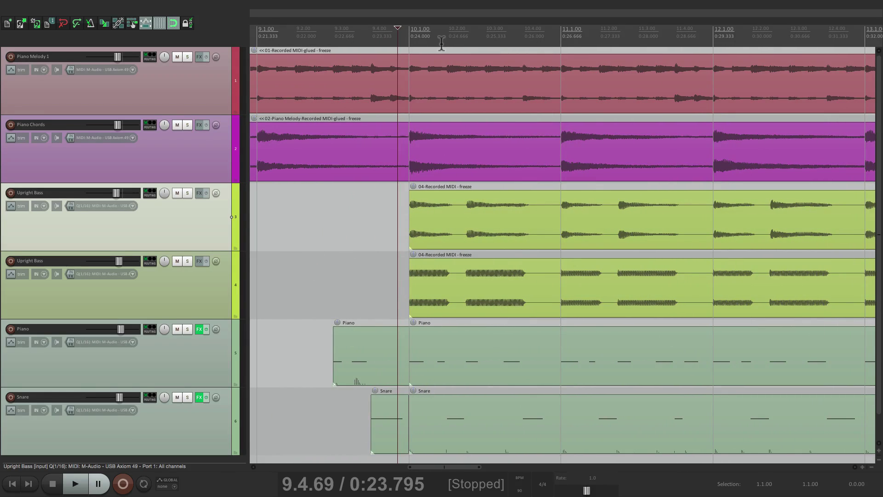
{"action": "key", "text": "super+comma"}
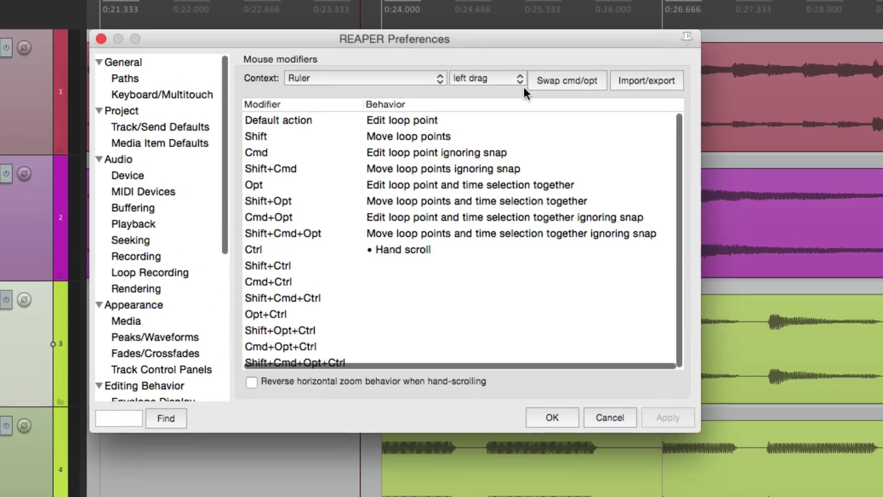
Step: Add Horizontal zoom to the Ruler's Ctrl left-drag, then test it by dragging in the ruler
{"action": "left_click", "coordinate": [424, 248]}
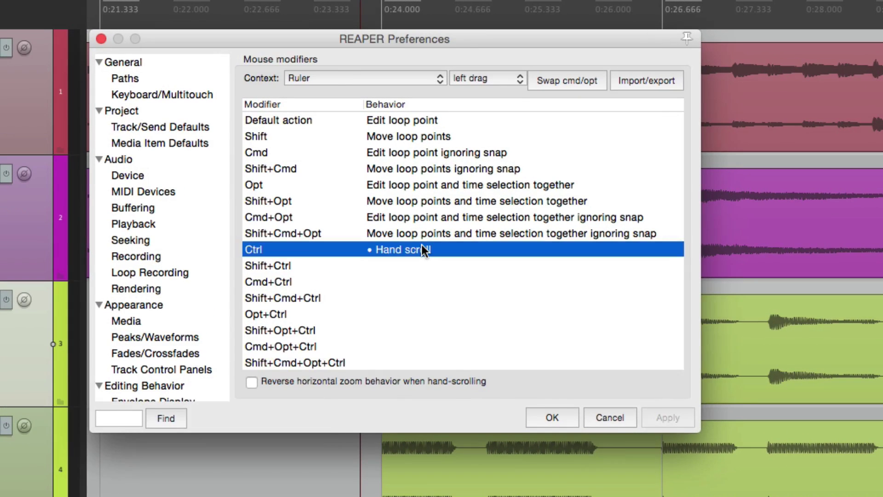
{"action": "mouse_move", "coordinate": [461, 431]}
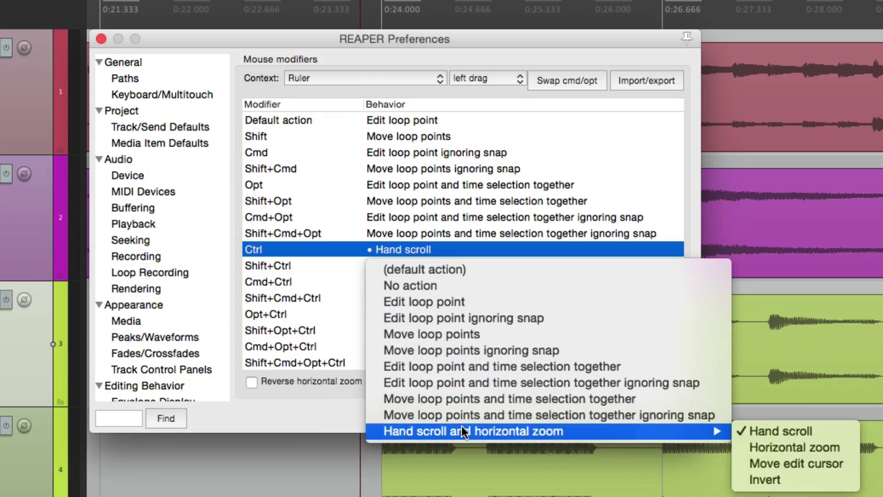
{"action": "left_click", "coordinate": [828, 443]}
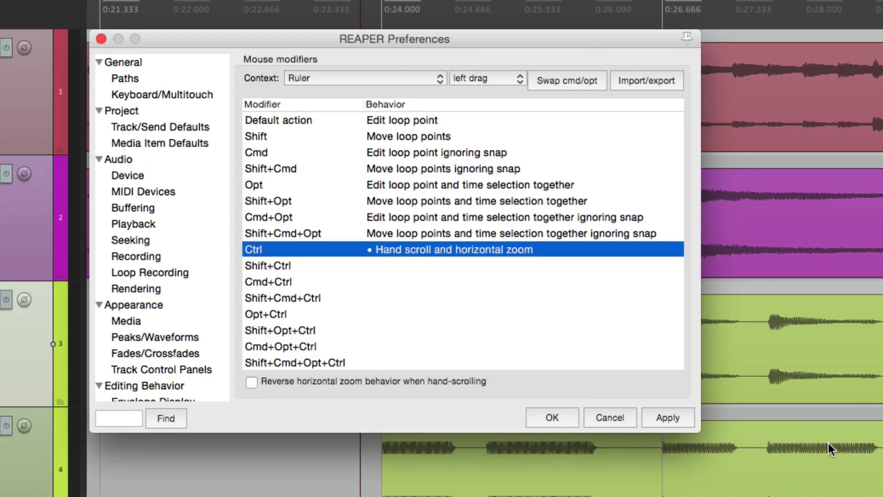
{"action": "key", "text": "Return"}
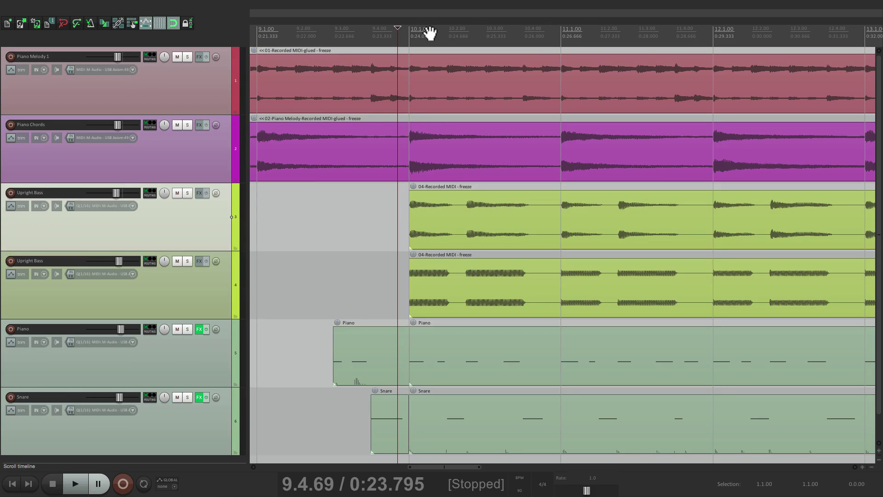
{"action": "mouse_move", "coordinate": [430, 32]}
{"action": "left_mouse_down"}
{"action": "mouse_move", "coordinate": [498, 27]}
{"action": "mouse_move", "coordinate": [429, 31]}
{"action": "mouse_move", "coordinate": [432, 1]}
{"action": "mouse_move", "coordinate": [434, 39]}
{"action": "mouse_move", "coordinate": [437, 6]}
{"action": "mouse_move", "coordinate": [433, 23]}
{"action": "left_mouse_up"}
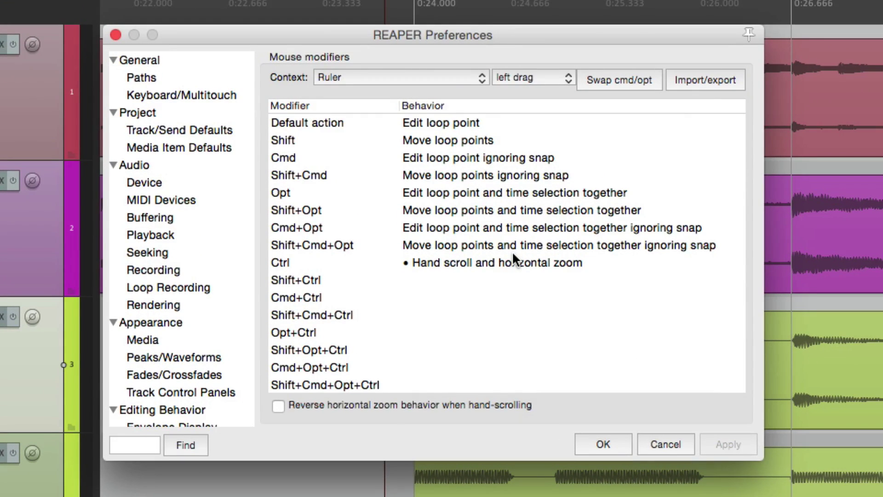
Step: Switch the mouse-modifier context to MIDI marker/region lanes
{"action": "left_click", "coordinate": [391, 79]}
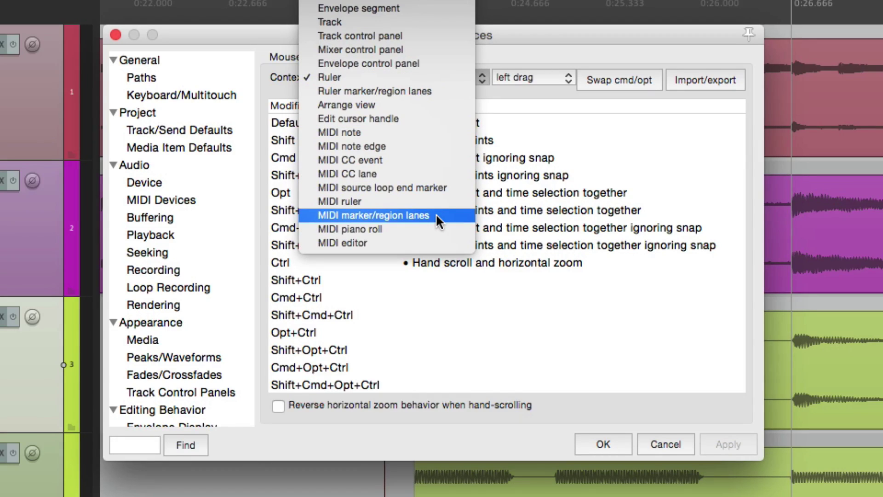
{"action": "left_click", "coordinate": [435, 215]}
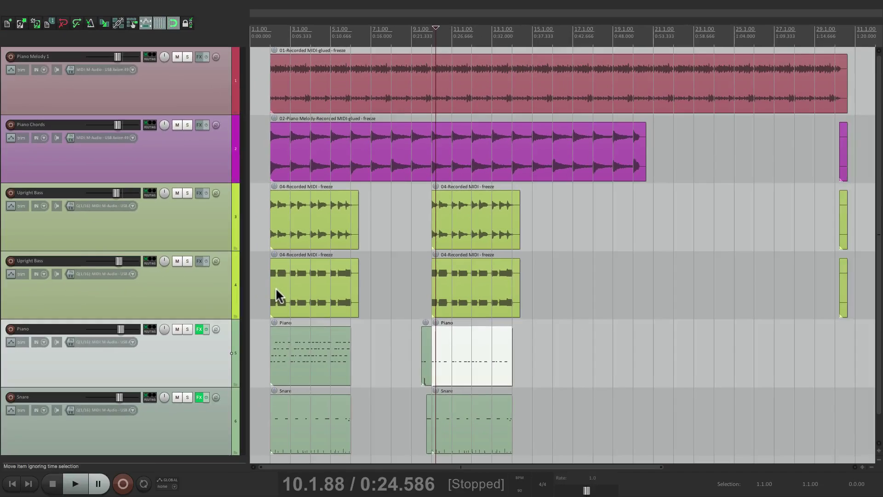
Step: Open the first Piano MIDI item in the MIDI editor and pan it to bars 3.4–4.4
{"action": "double_click", "coordinate": [289, 355]}
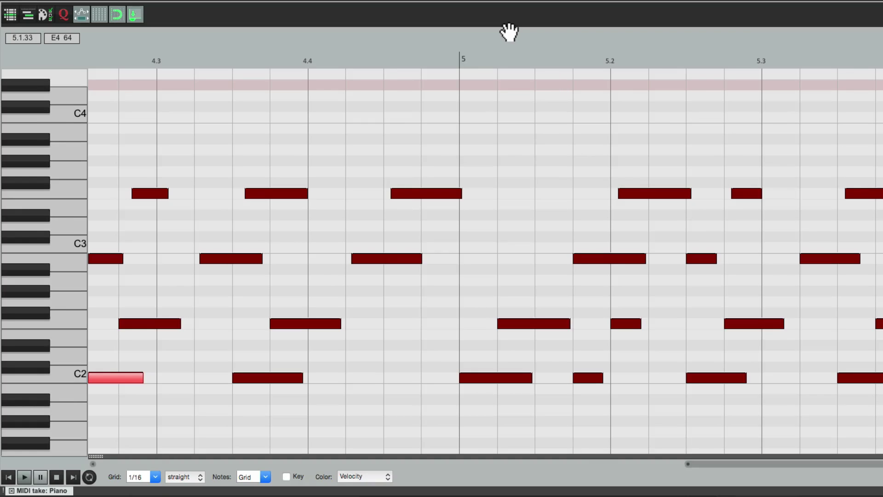
{"action": "left_click_drag", "start_coordinate": [509, 32], "coordinate": [426, 40]}
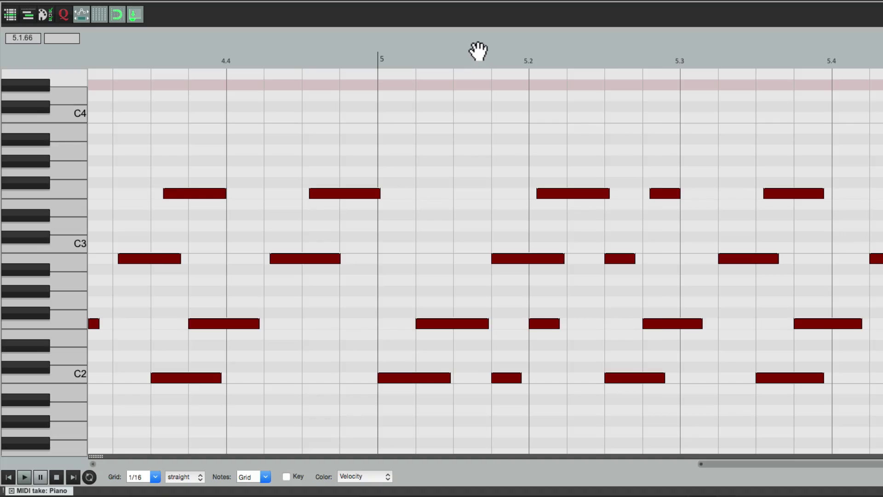
{"action": "mouse_move", "coordinate": [477, 48]}
{"action": "left_mouse_down"}
{"action": "mouse_move", "coordinate": [404, 44]}
{"action": "mouse_move", "coordinate": [664, 37]}
{"action": "mouse_move", "coordinate": [327, 39]}
{"action": "mouse_move", "coordinate": [650, 39]}
{"action": "mouse_move", "coordinate": [483, 40]}
{"action": "left_mouse_up"}
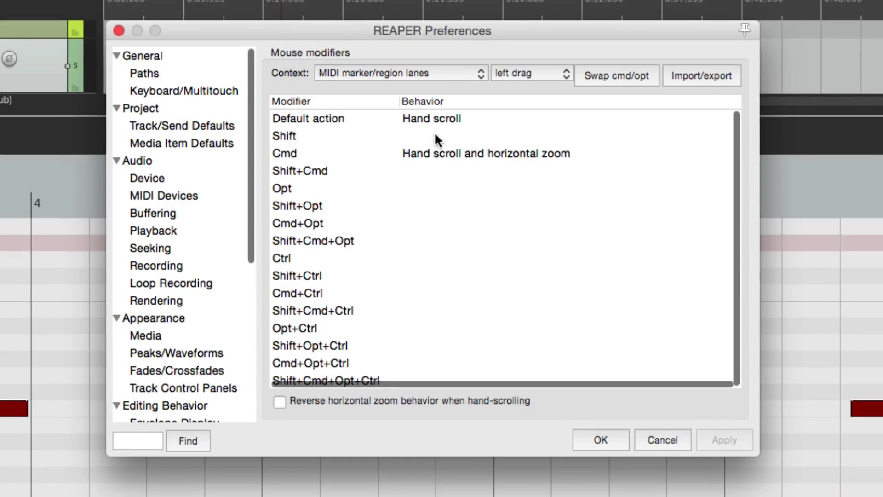
Step: Set the MIDI marker/region lanes default left-drag to Hand scroll and horizontal zoom
{"action": "left_click", "coordinate": [434, 118]}
{"action": "left_click", "coordinate": [434, 118]}
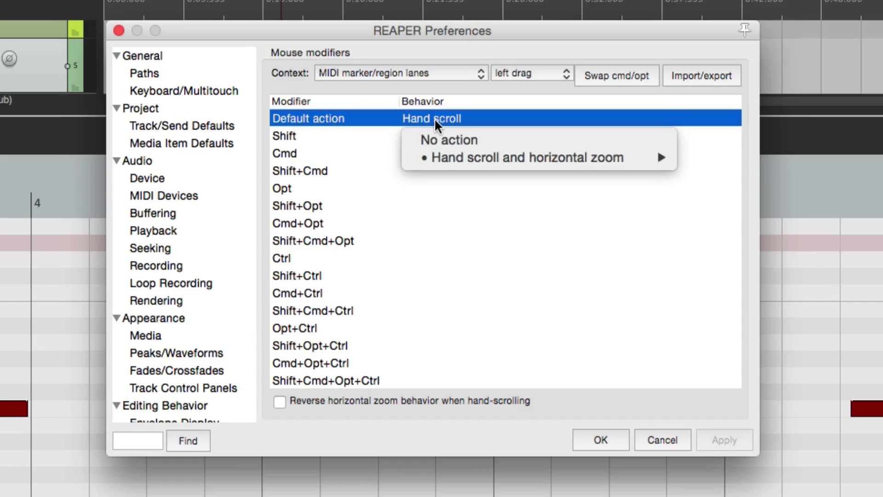
{"action": "mouse_move", "coordinate": [440, 155]}
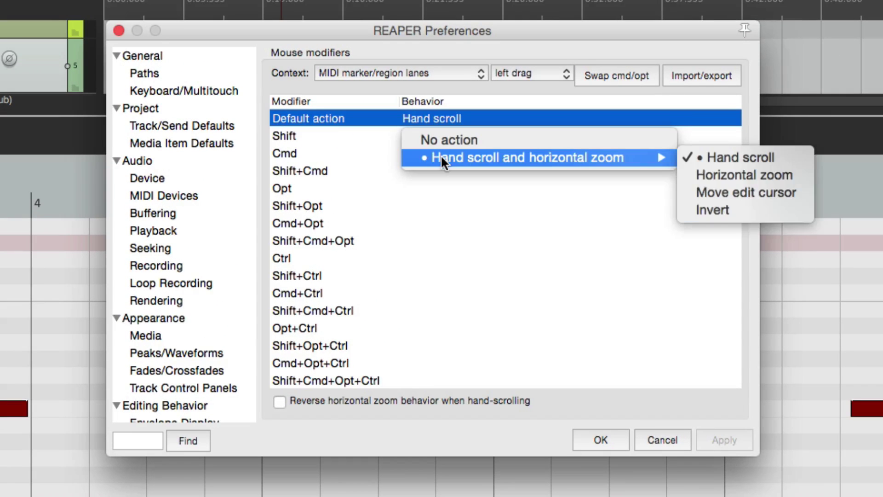
{"action": "left_click", "coordinate": [771, 169]}
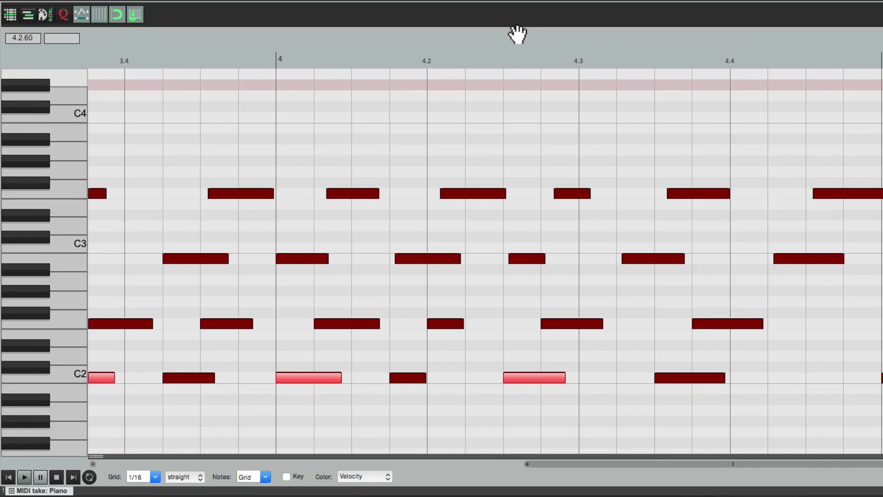
Step: Drag in the MIDI ruler to test zooming, place the edit cursor near 4.4.25, and reopen Preferences
{"action": "left_click_drag", "start_coordinate": [517, 34], "coordinate": [573, 37]}
{"action": "left_click", "coordinate": [573, 37]}
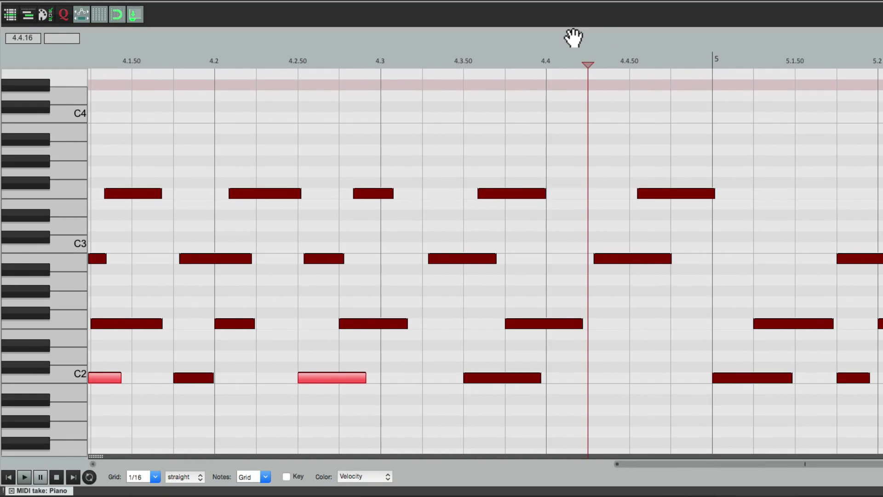
{"action": "key", "text": "super+comma"}
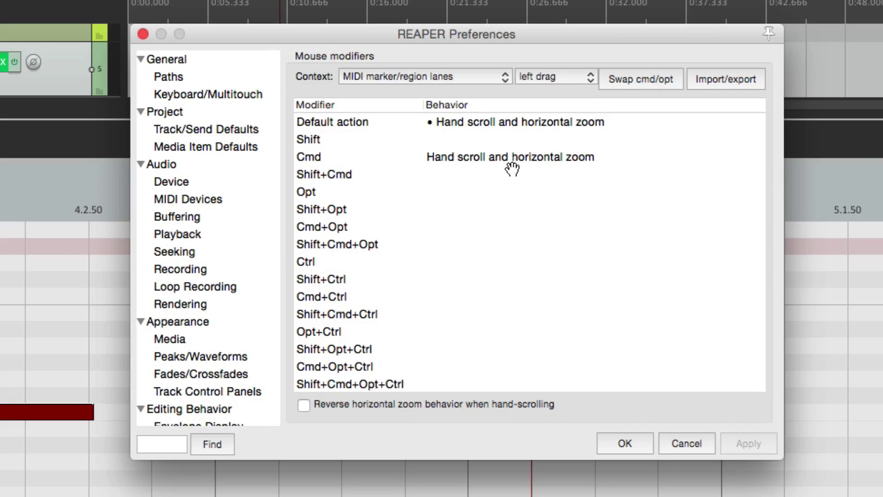
Step: Confirm Hand scroll stays ticked in the default lane drag behaviour, then close Preferences with OK
{"action": "left_click", "coordinate": [506, 123]}
{"action": "mouse_move", "coordinate": [502, 164]}
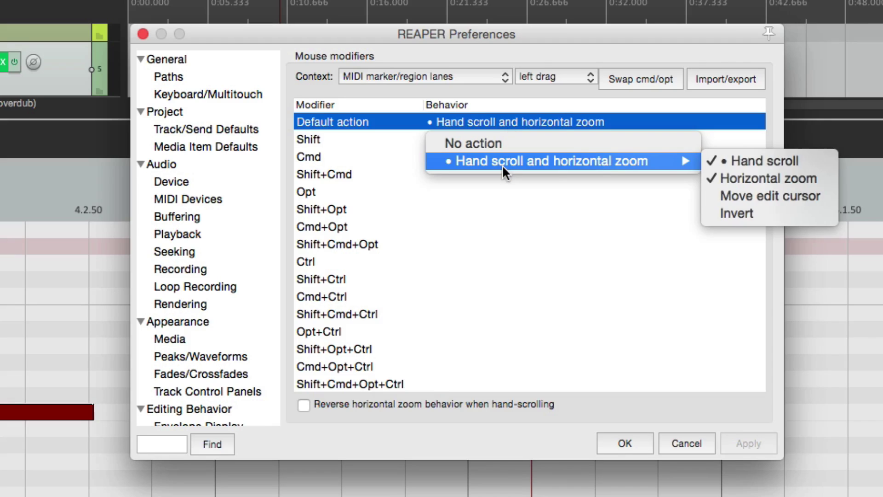
{"action": "left_click", "coordinate": [741, 159]}
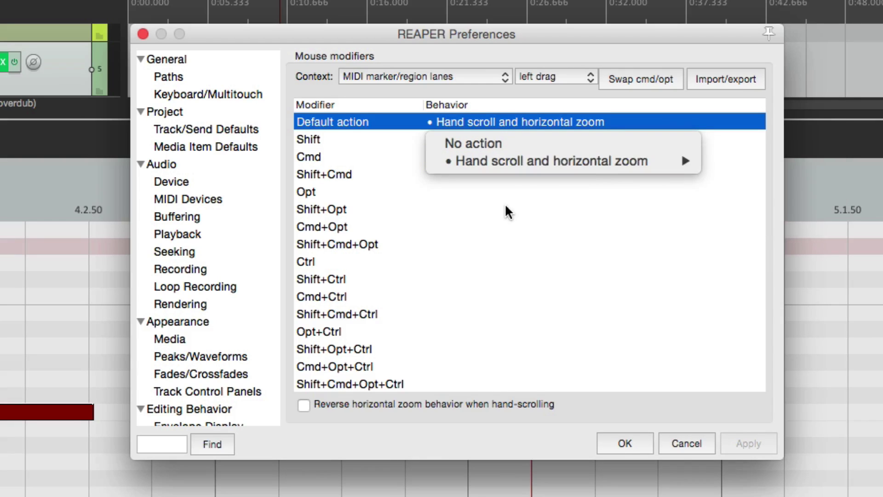
{"action": "left_click", "coordinate": [623, 444]}
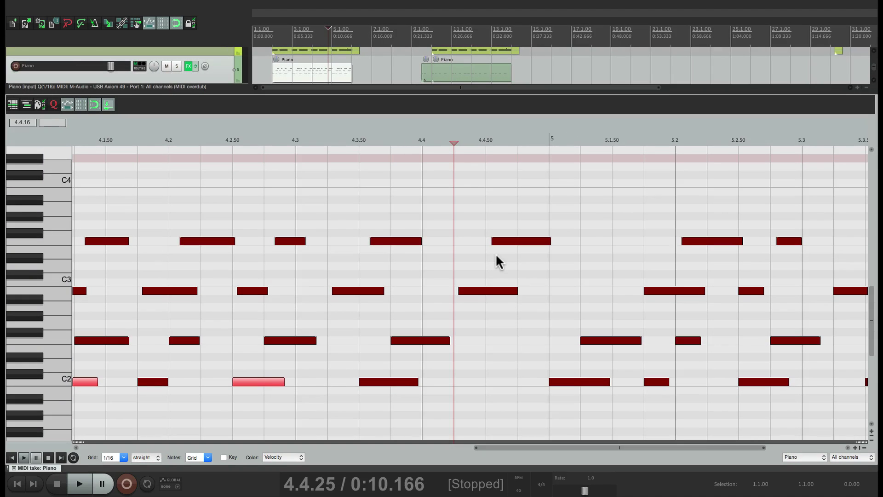